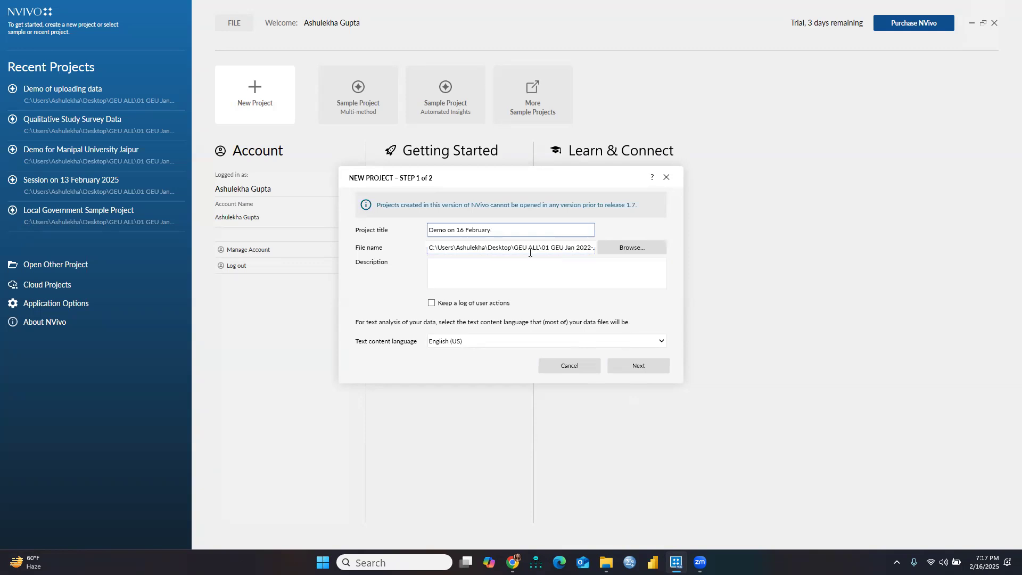
- Pick the save location for the project file Demo on 16 February.nvp
click(634, 252)
click(639, 248)
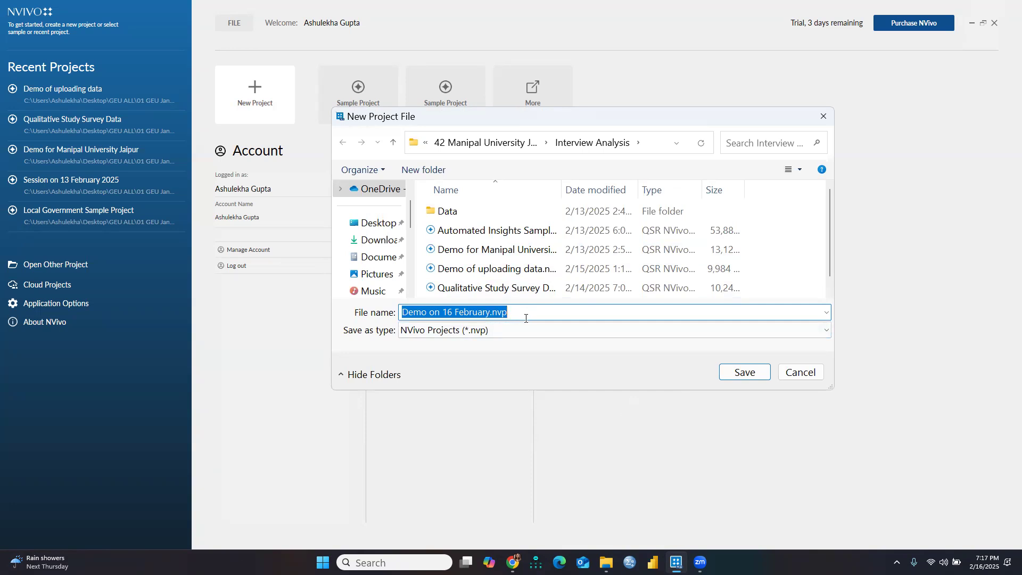
- Create the Demo on 16 February project, dismissing the welcome tour and Files help page
click(744, 373)
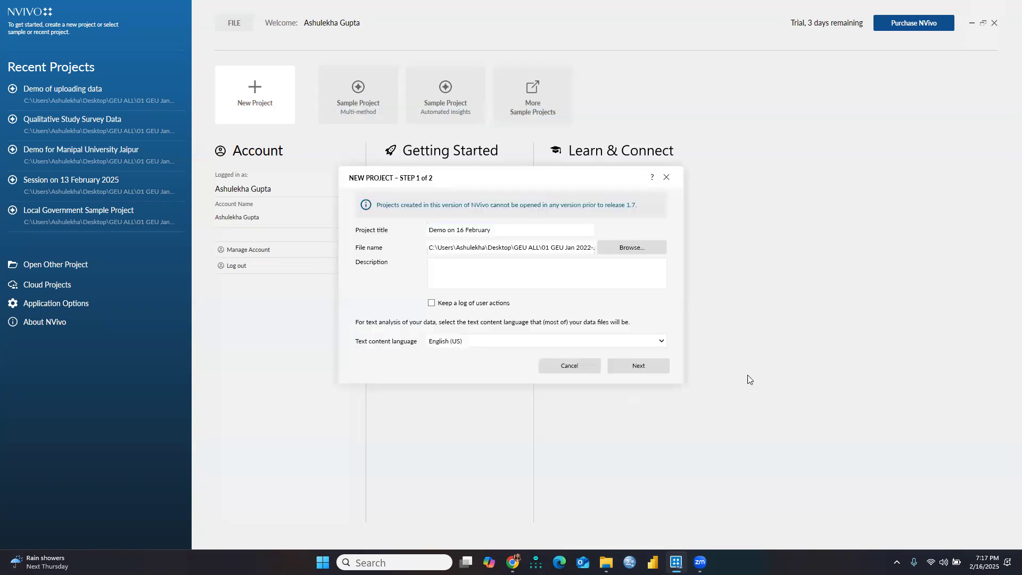
click(646, 371)
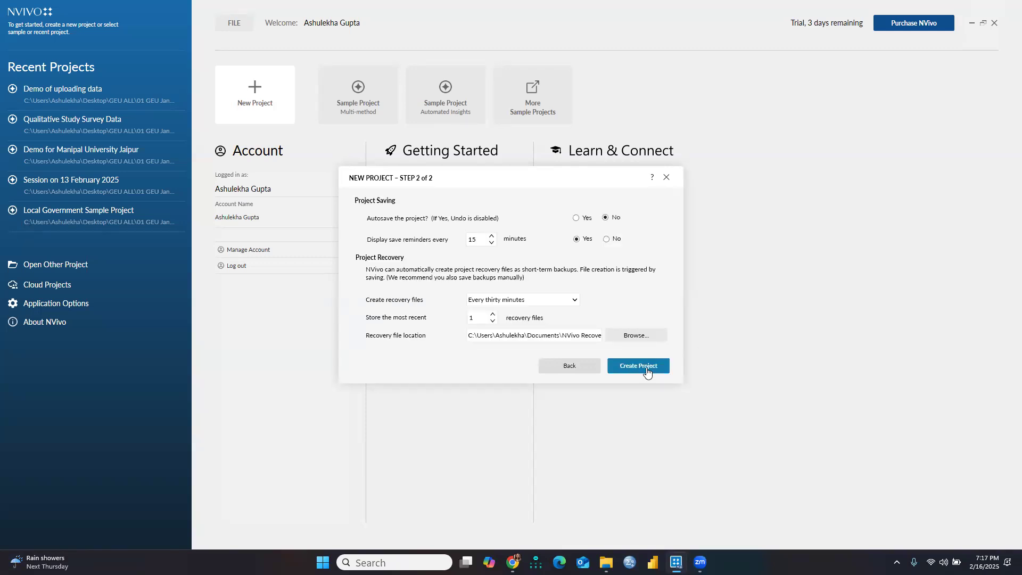
click(645, 371)
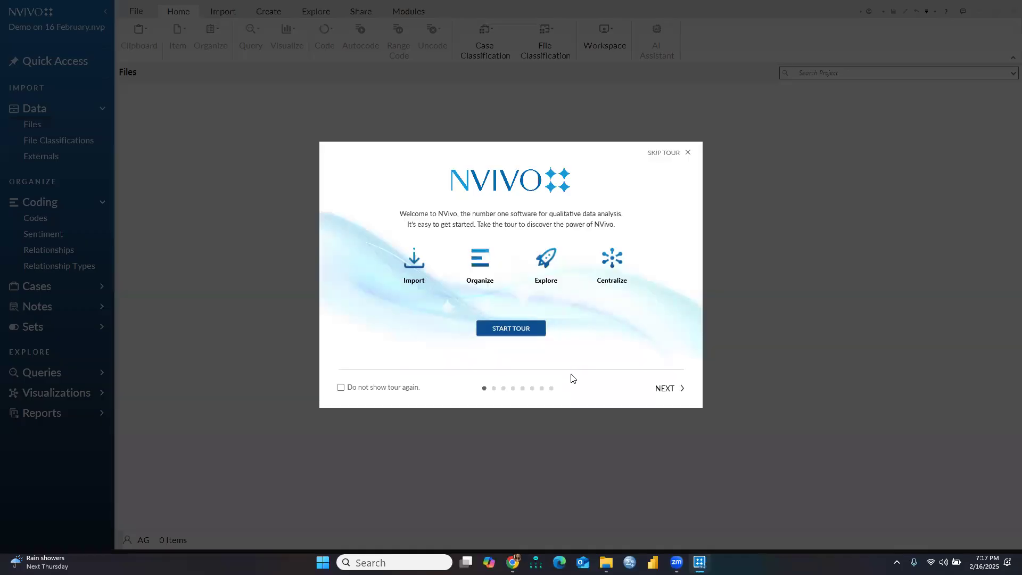
click(662, 154)
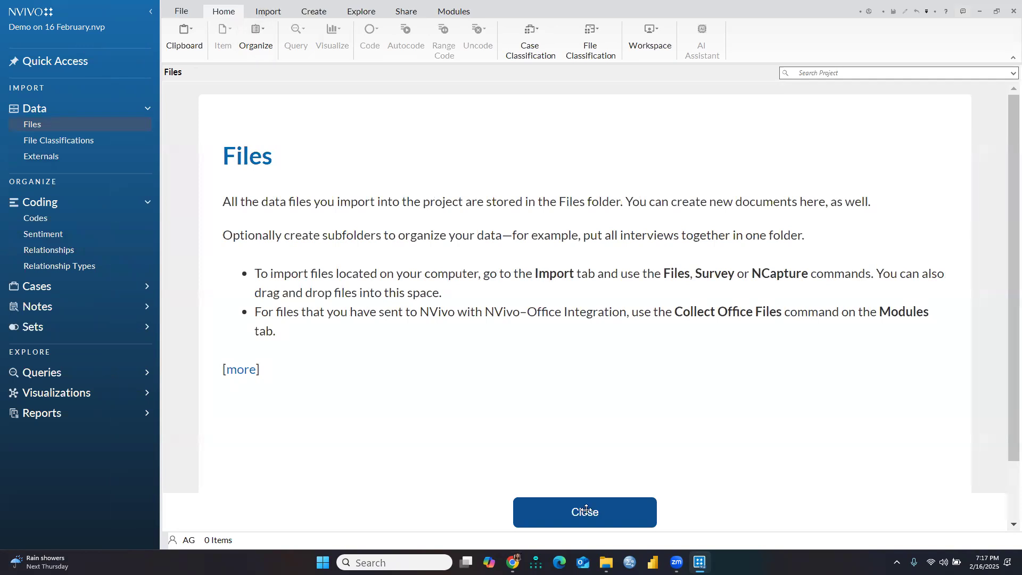
click(621, 501)
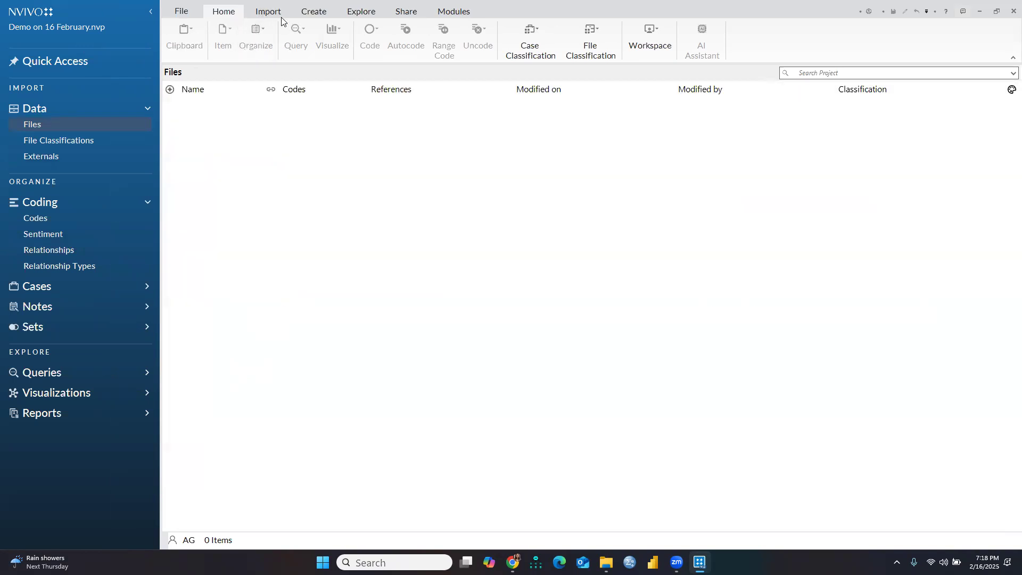
- Cancel a plain file import and list the Survey import sources instead
click(262, 13)
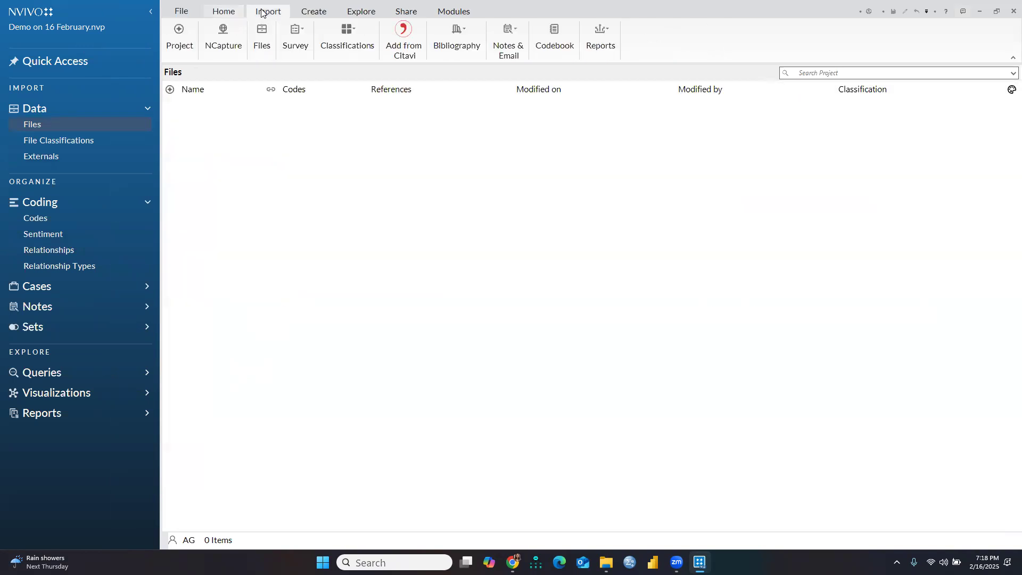
click(258, 47)
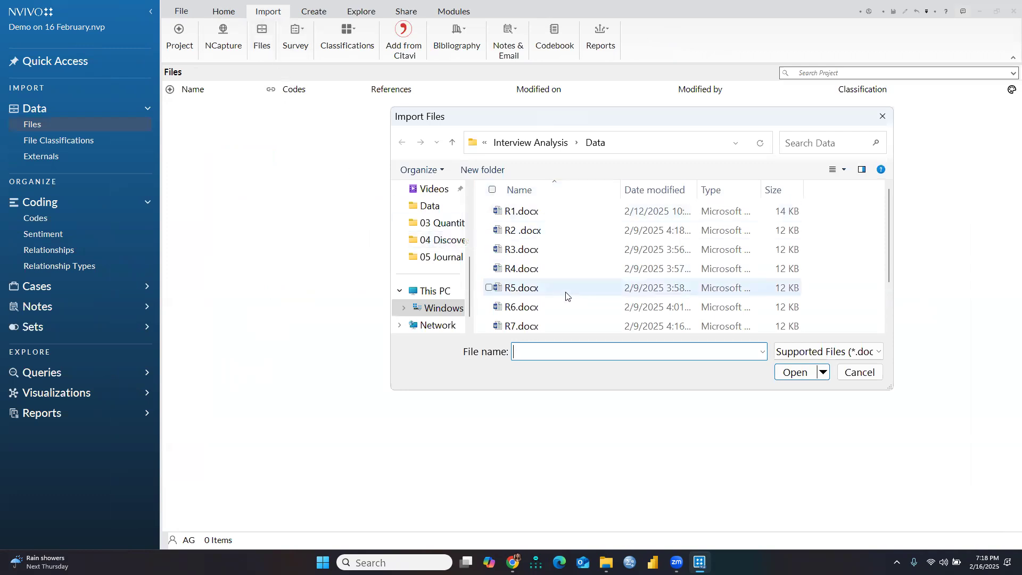
scroll(565, 296, down, 1)
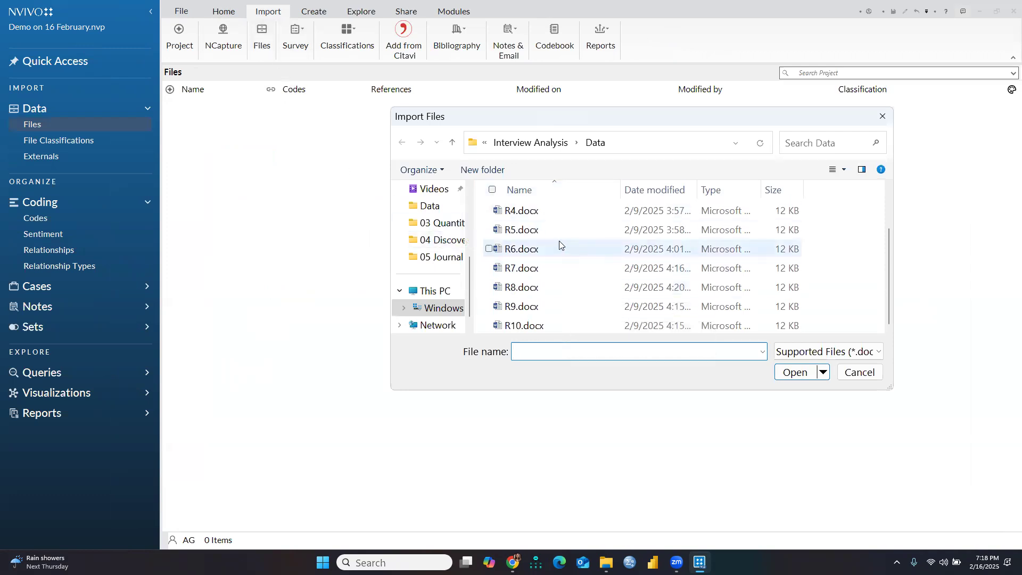
click(882, 116)
click(620, 204)
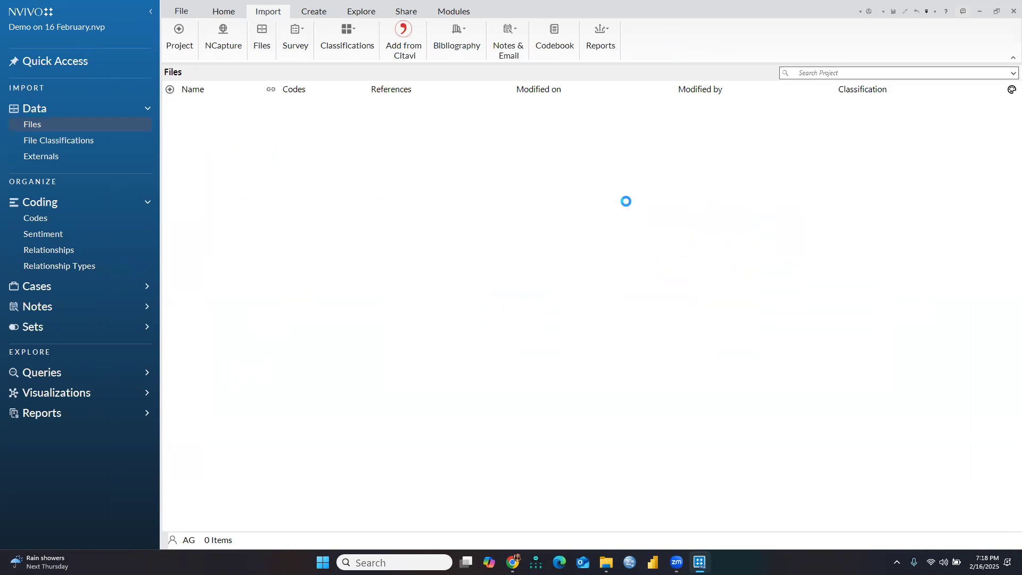
click(301, 37)
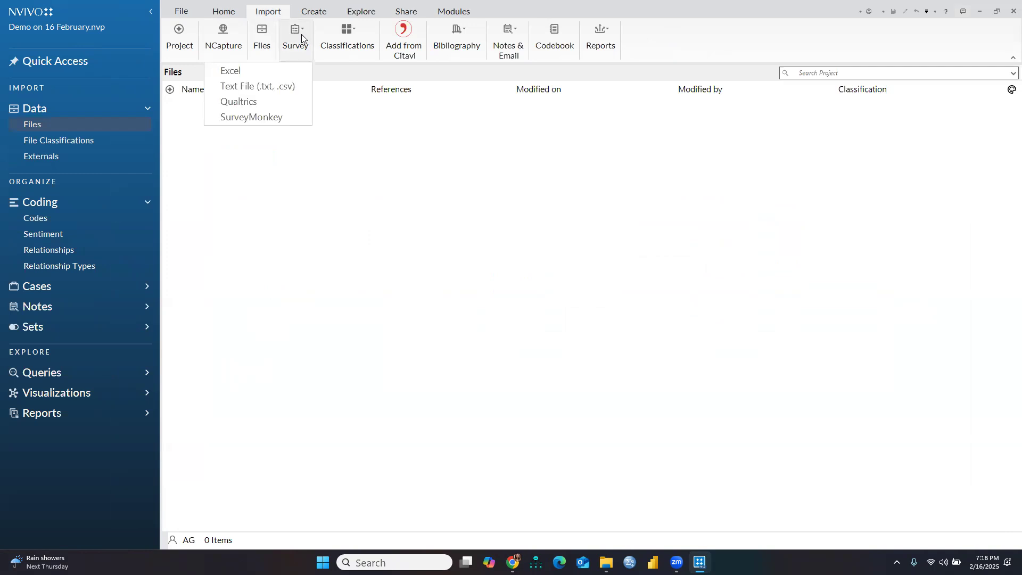
- Load Qualitative Research (Responses).xlsx into the Excel Survey Import Wizard
click(232, 71)
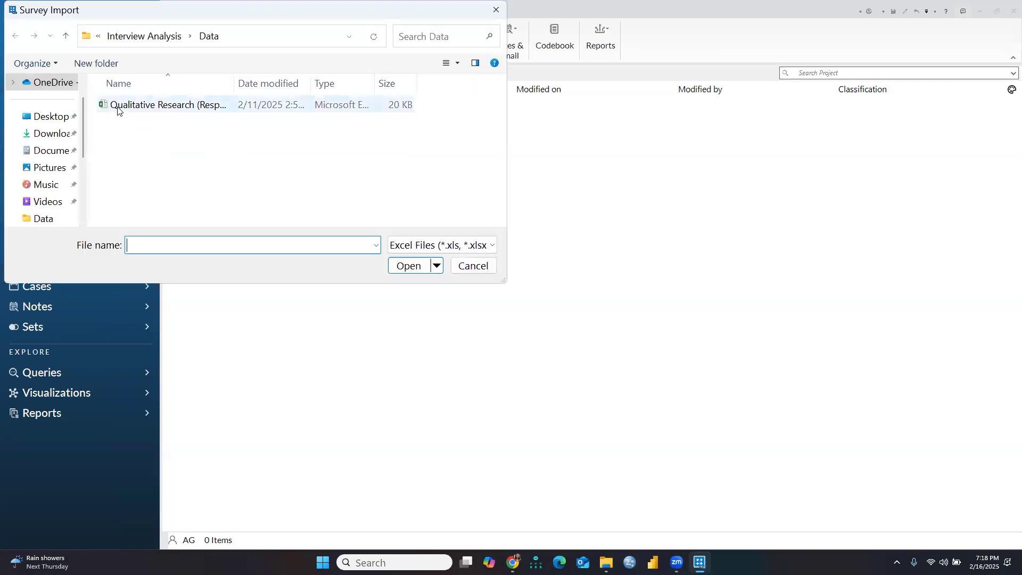
click(178, 108)
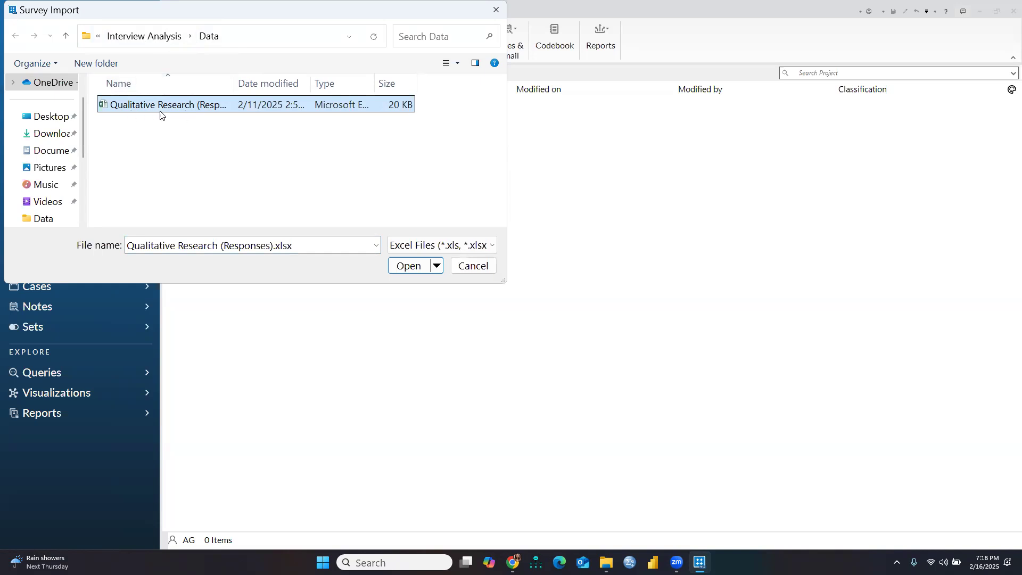
click(400, 266)
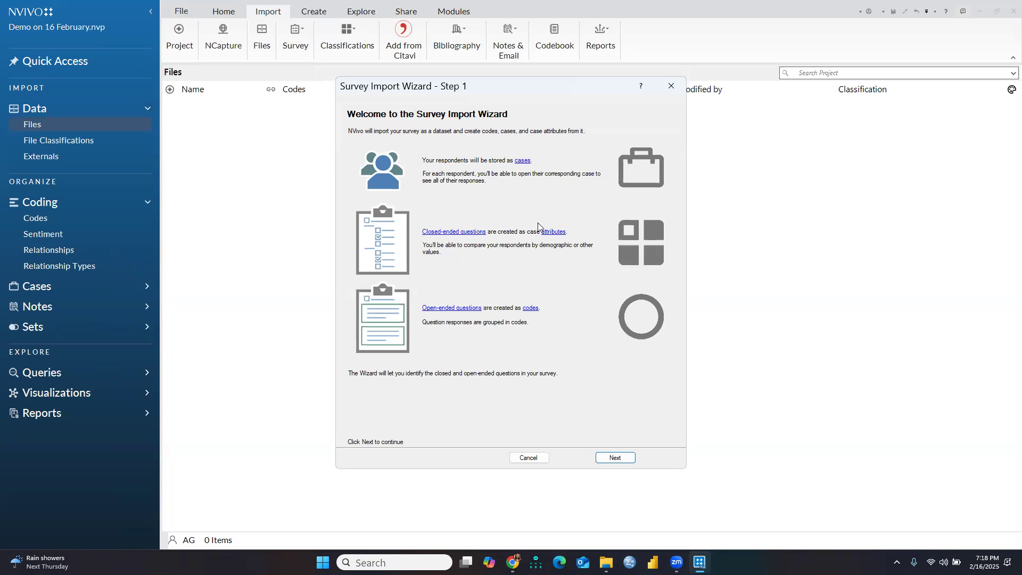
- Check the preview columns and accept one header row with Month Day Year dates
click(610, 460)
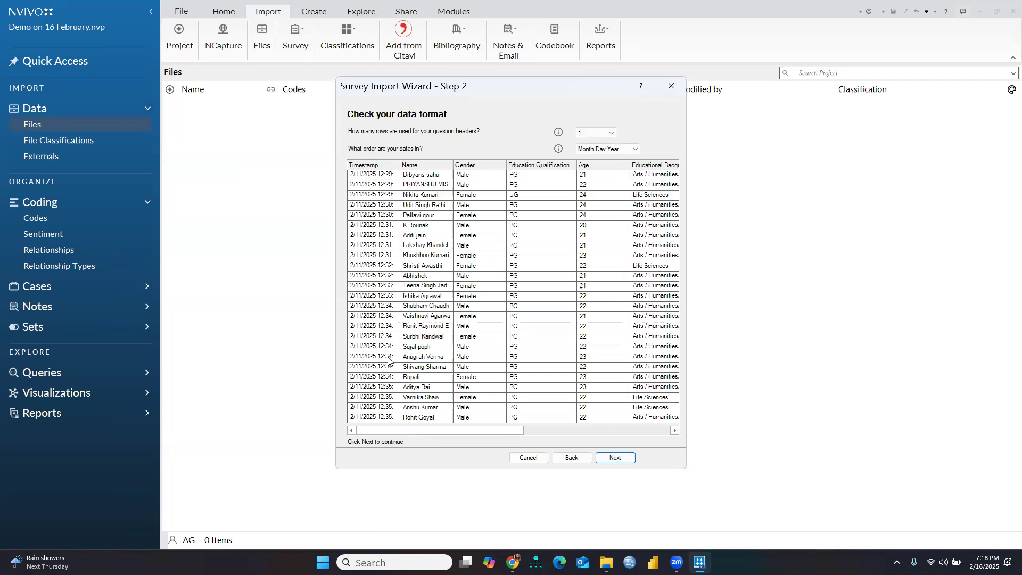
drag(404, 430, 592, 441)
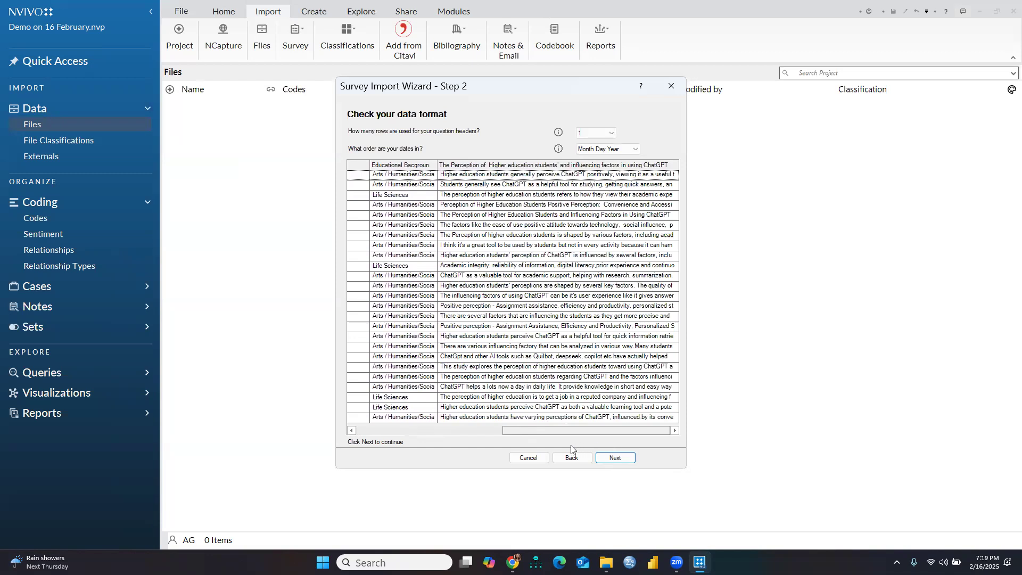
scroll(571, 449, left, 3)
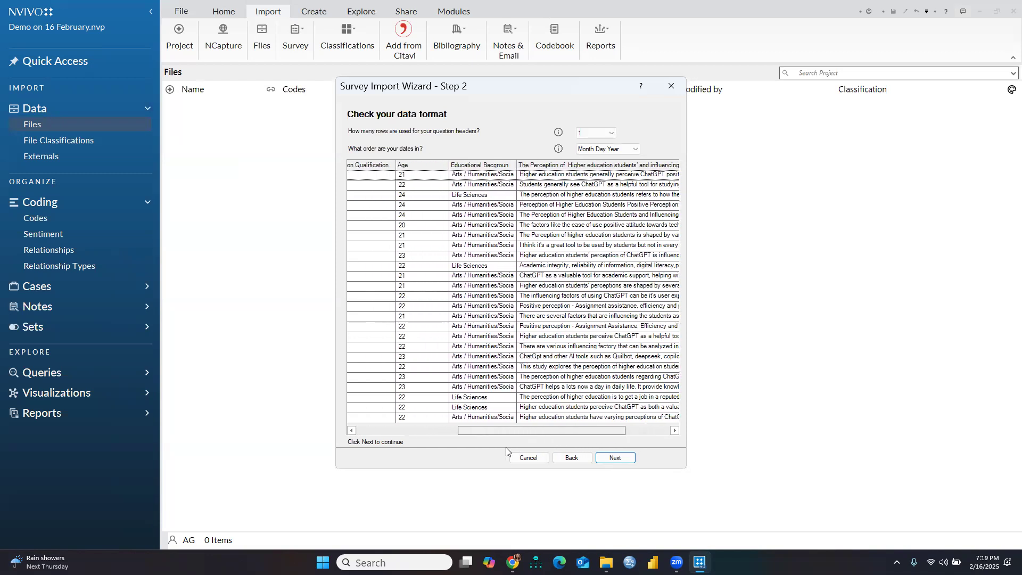
scroll(505, 452, left, 1)
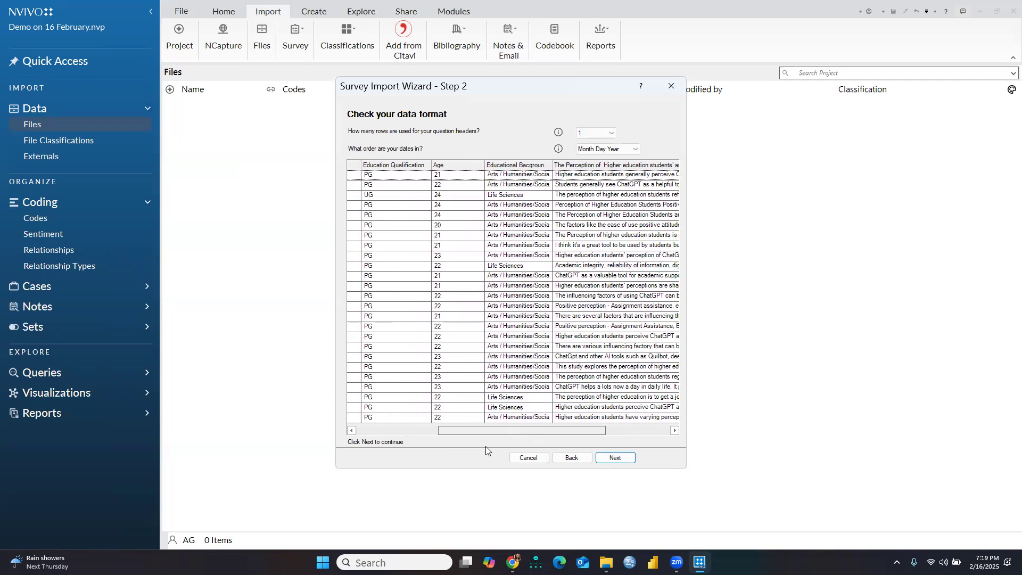
scroll(485, 446, left, 2)
scroll(449, 445, left, 1)
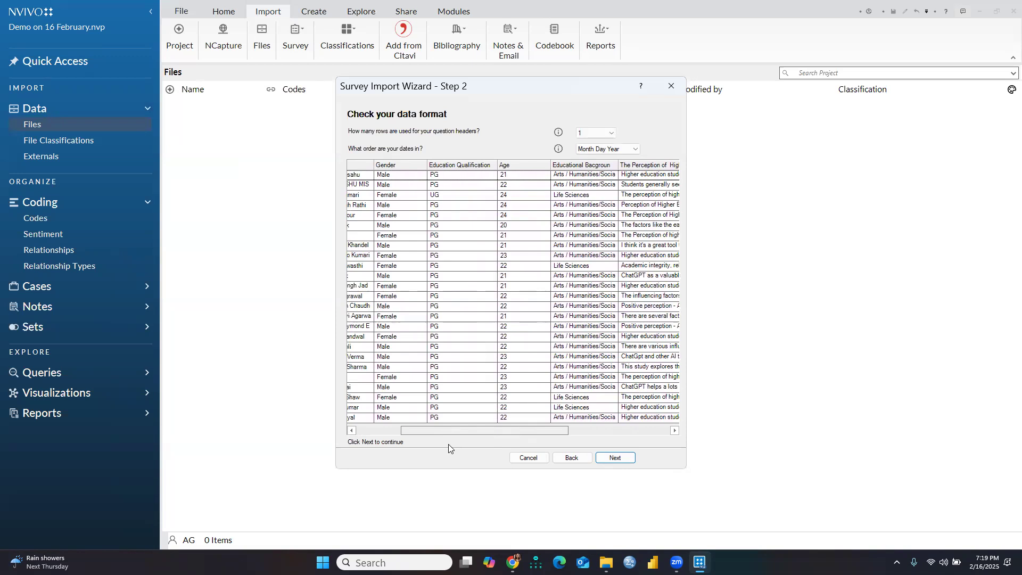
scroll(448, 444, left, 3)
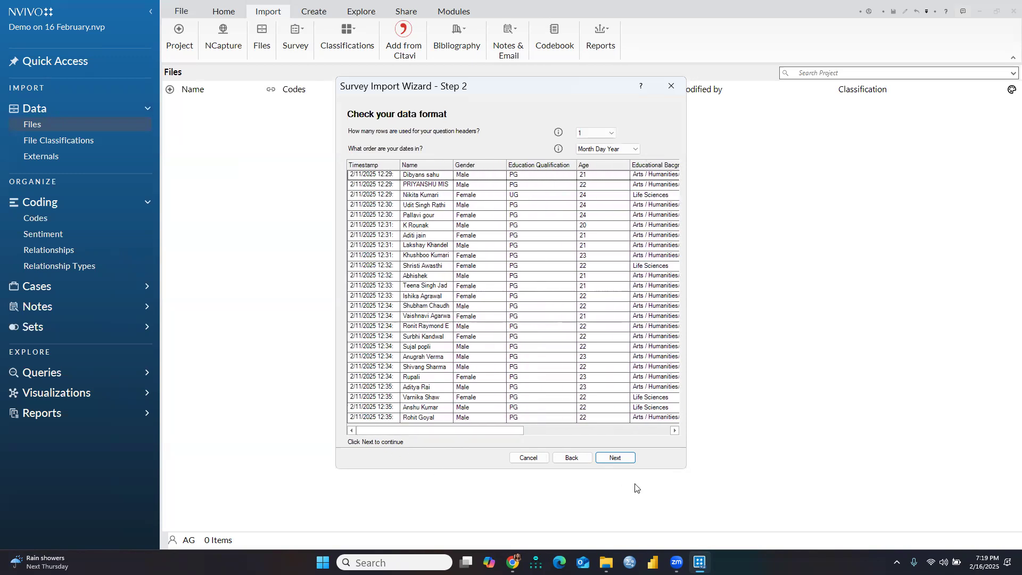
click(612, 462)
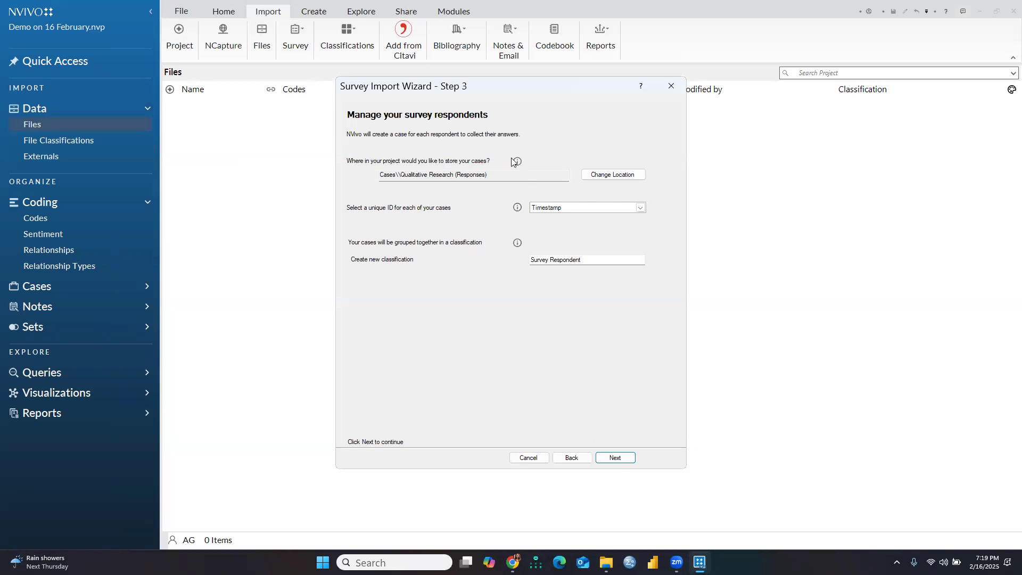
- Accept Timestamp as case ID in a new Survey Respondent classification
click(612, 456)
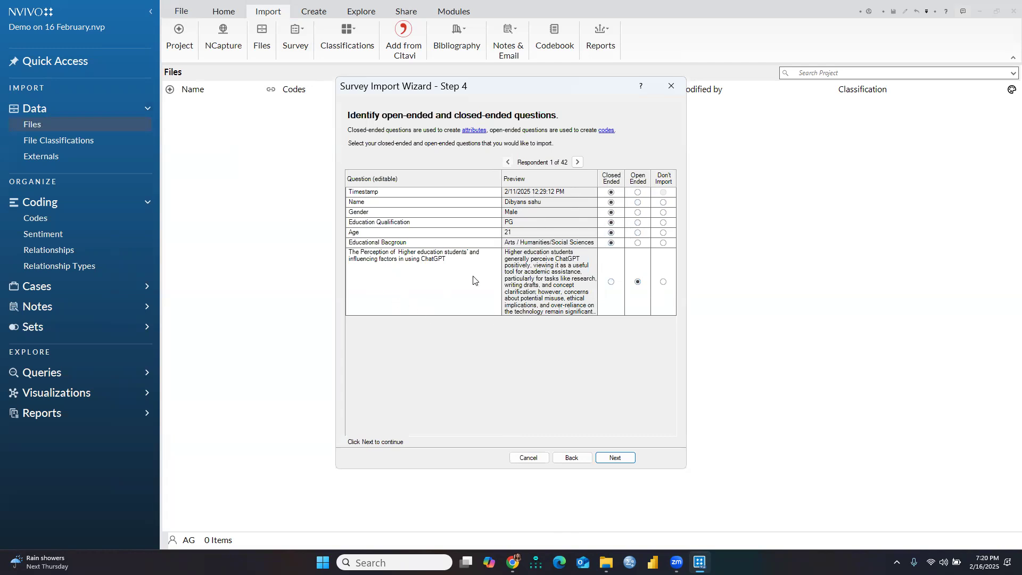
- Accept six closed-ended questions and the open-ended ChatGPT perception question
click(613, 458)
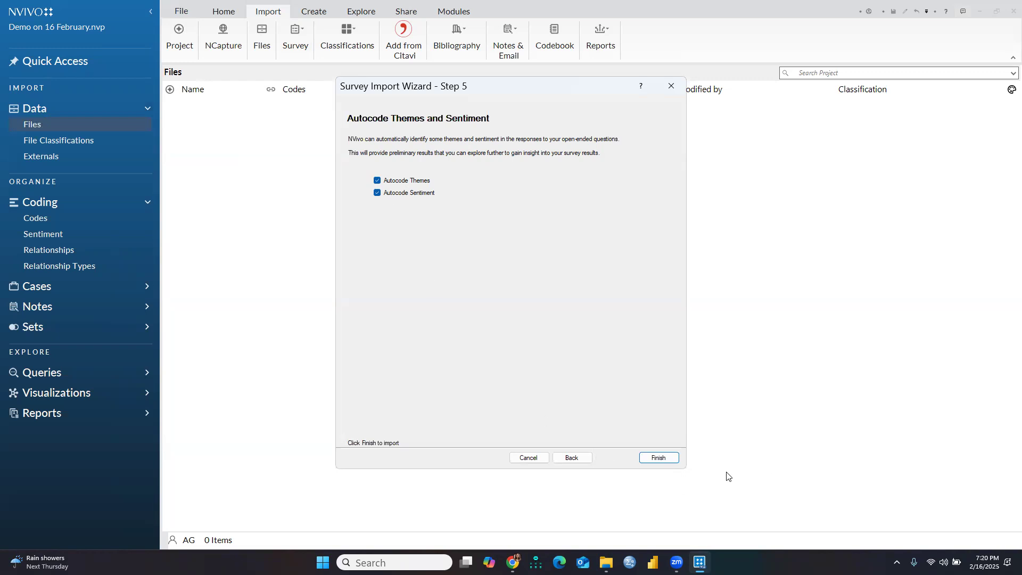
- Finish the import with theme and sentiment autocoding, producing 174 codes
click(659, 457)
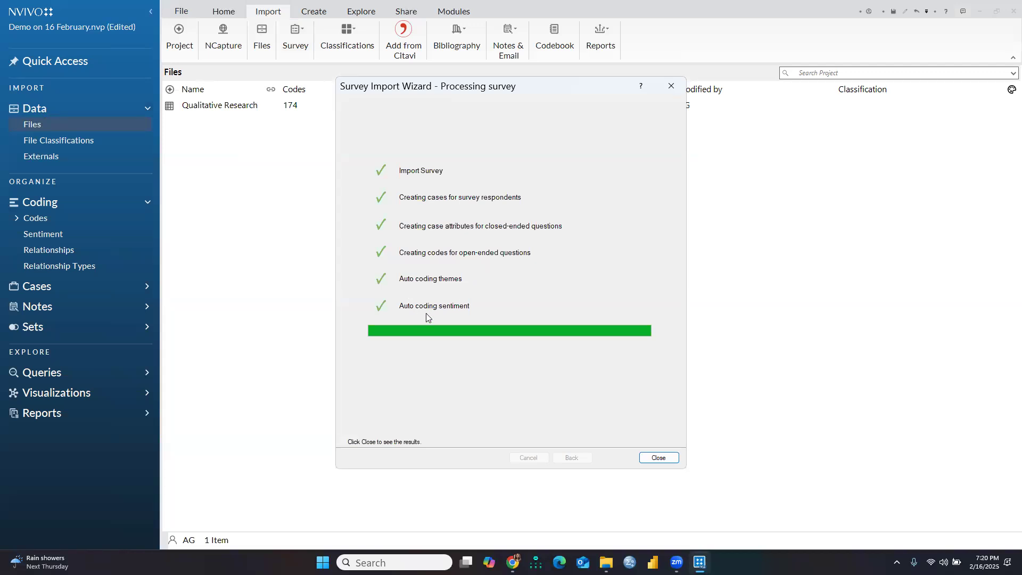
click(660, 459)
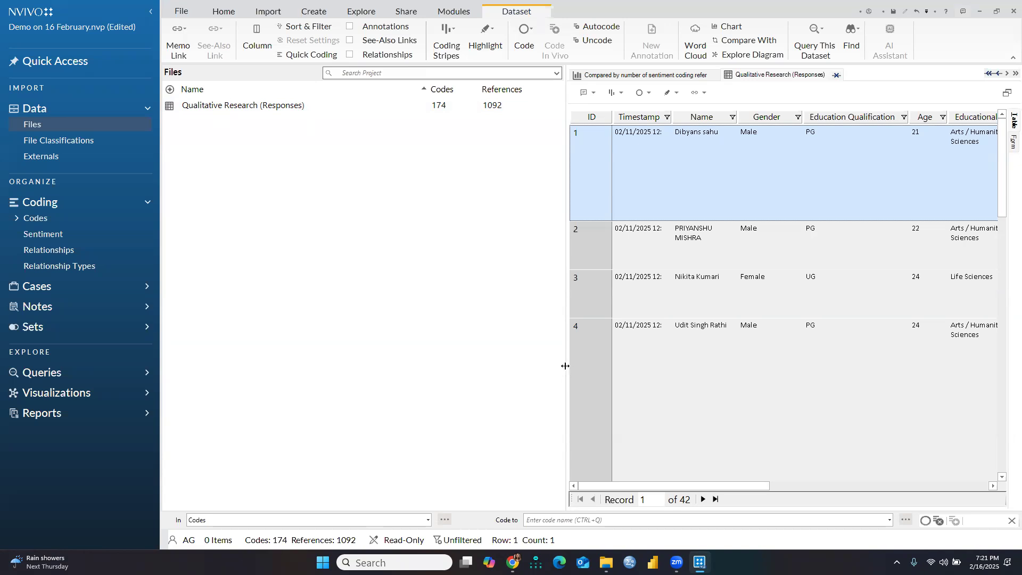
drag(563, 365, 373, 352)
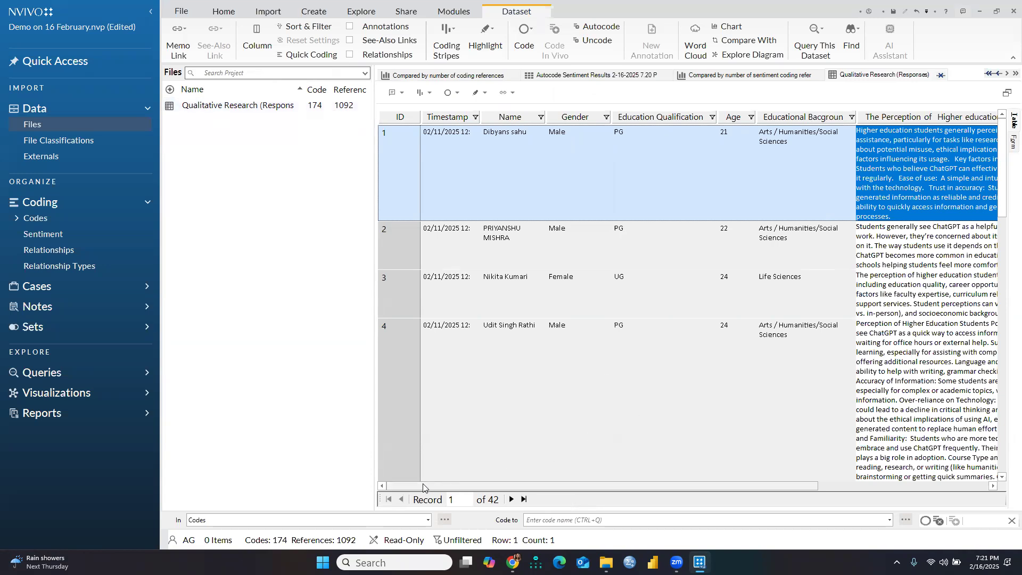
drag(423, 488, 372, 513)
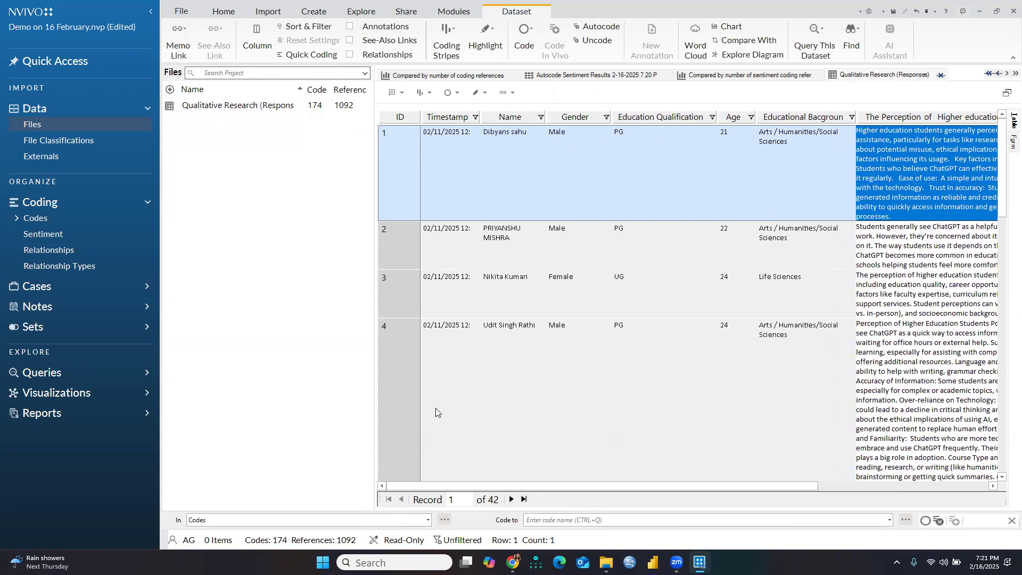
scroll(517, 183, down, 10)
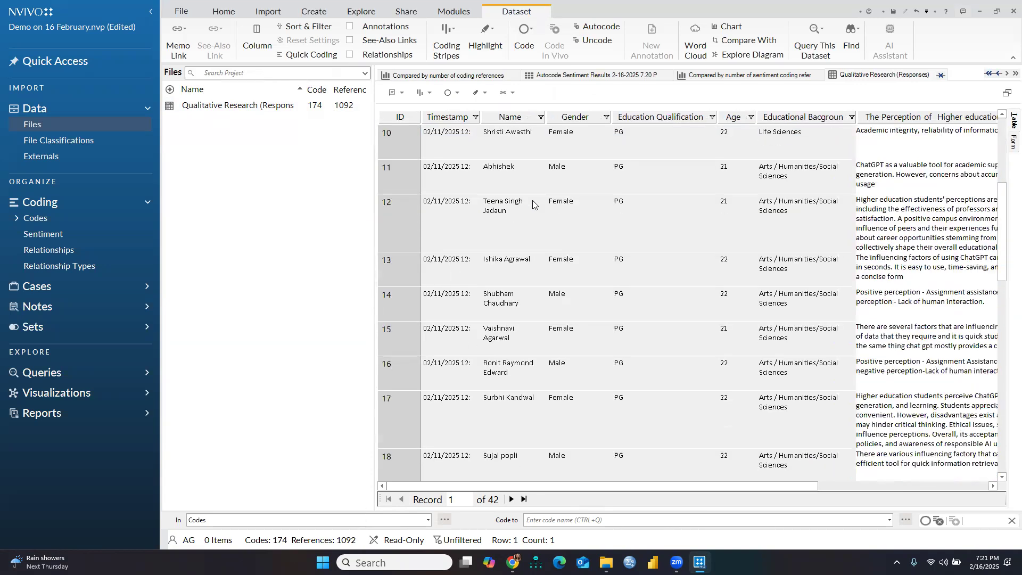
scroll(588, 234, down, 5)
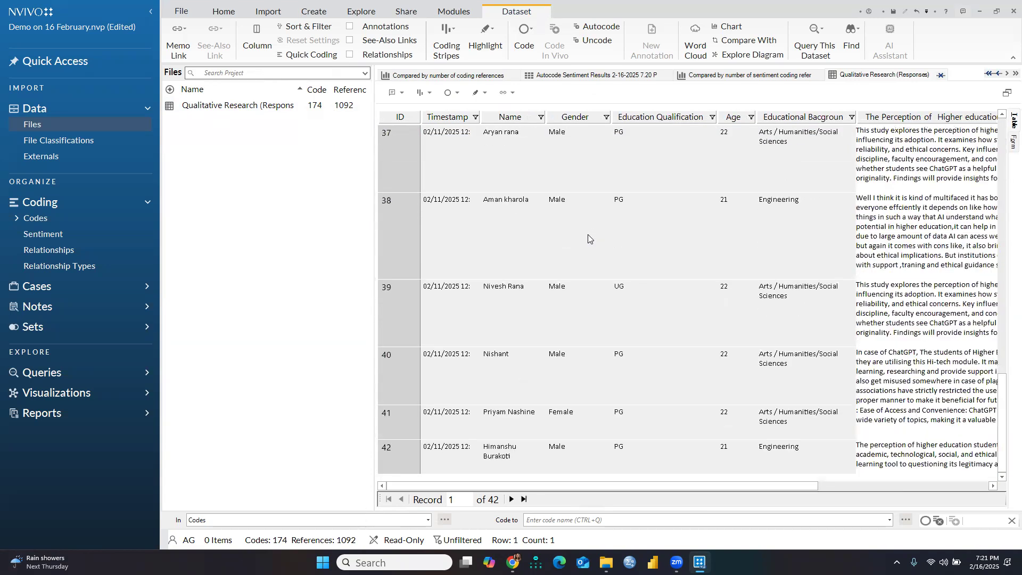
scroll(588, 234, up, 15)
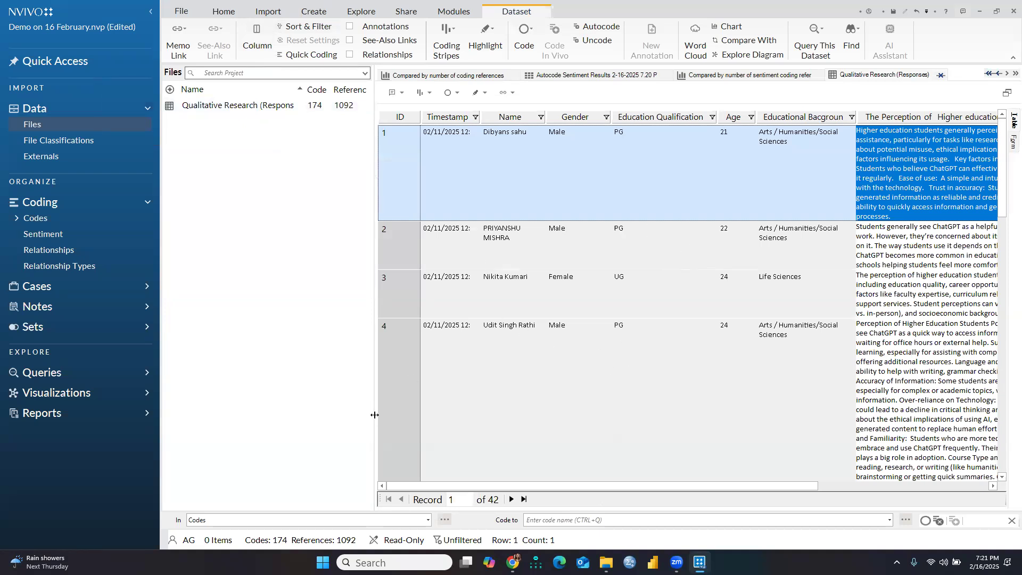
- Widen the Files panel and start a Word Frequency Query for 1000 words
drag(374, 412, 443, 423)
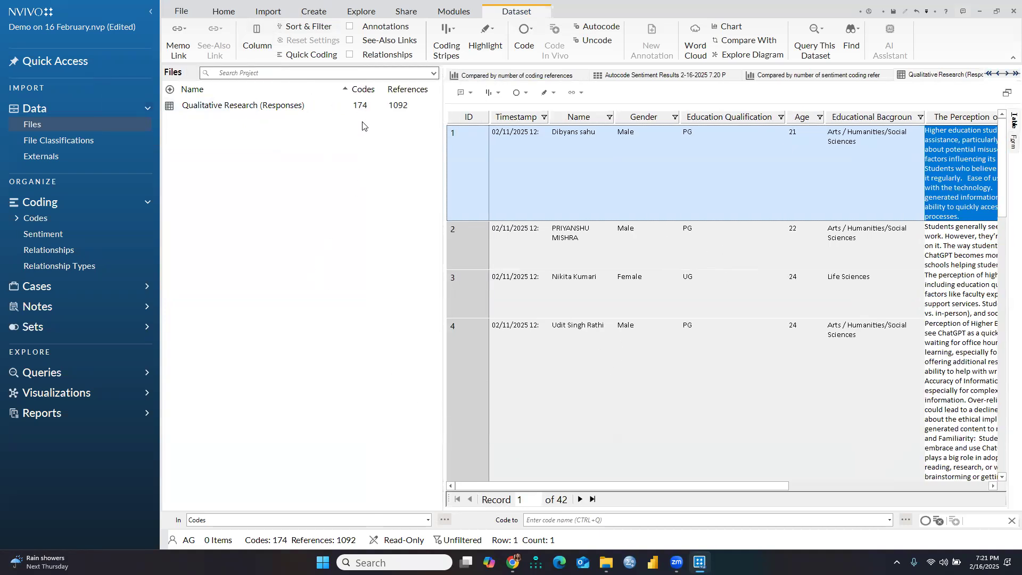
click(353, 104)
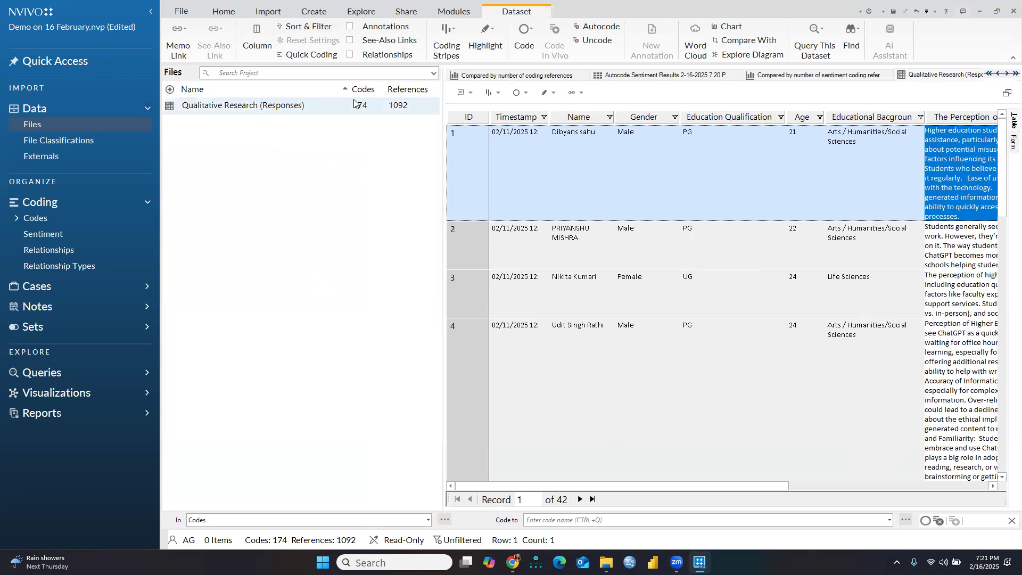
click(360, 11)
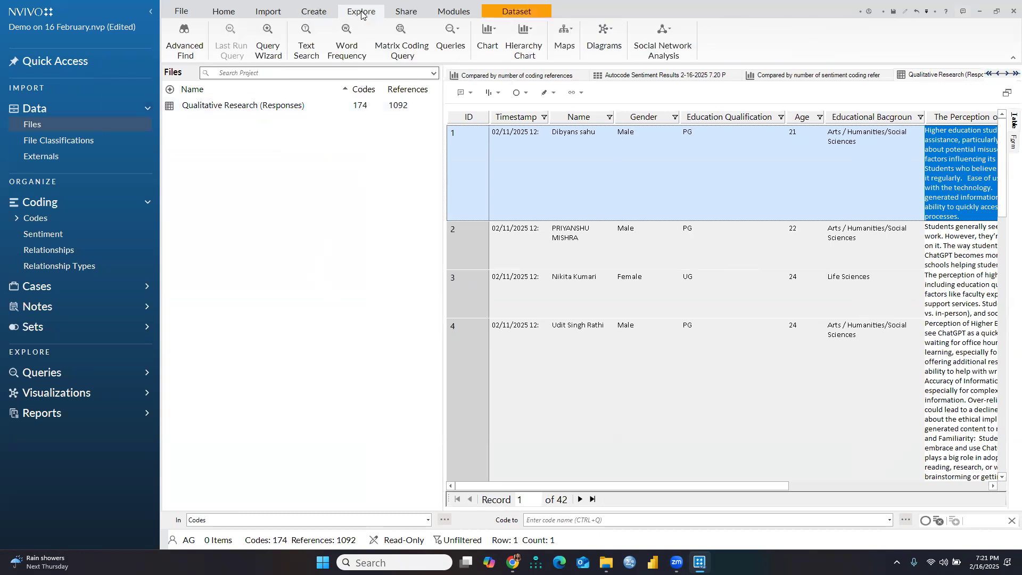
click(346, 49)
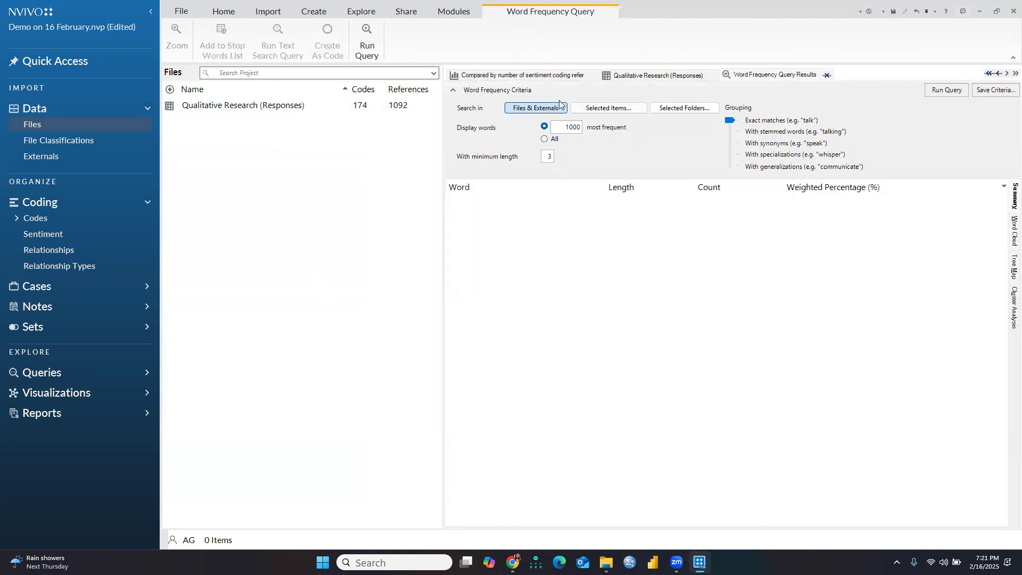
- Browse the Codes and Cases folders under Selected Items, closing without applying
click(599, 113)
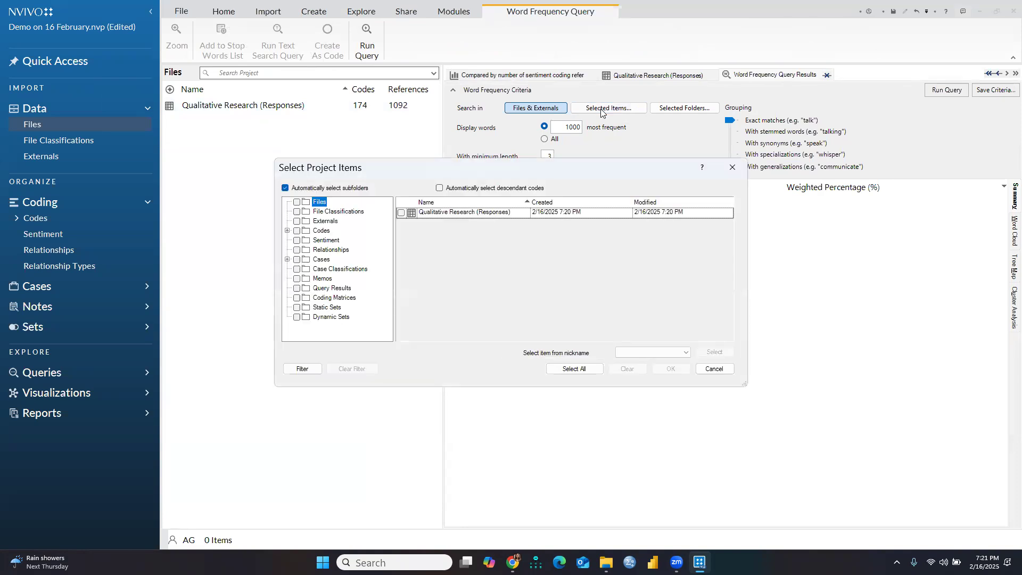
click(297, 230)
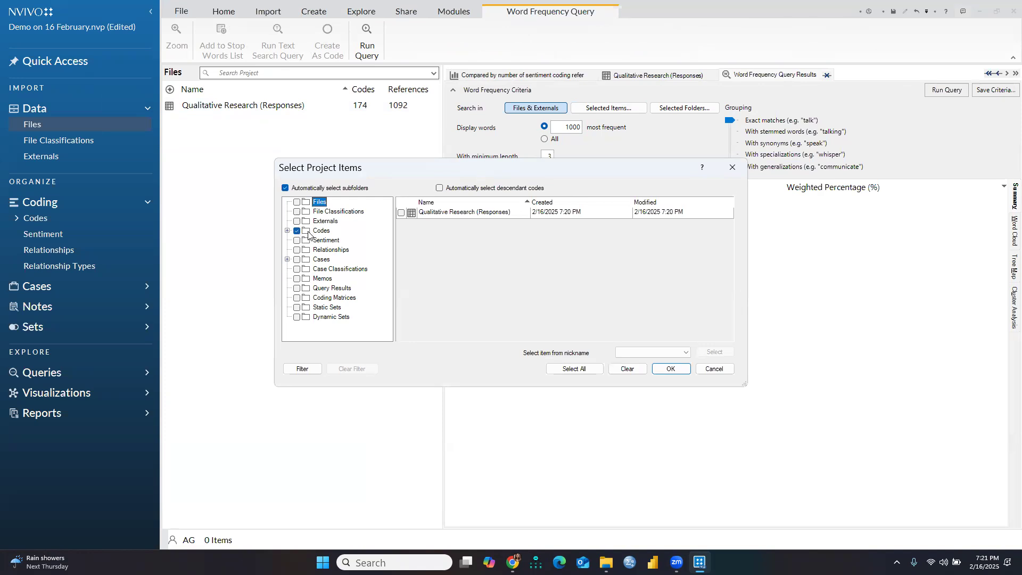
click(308, 232)
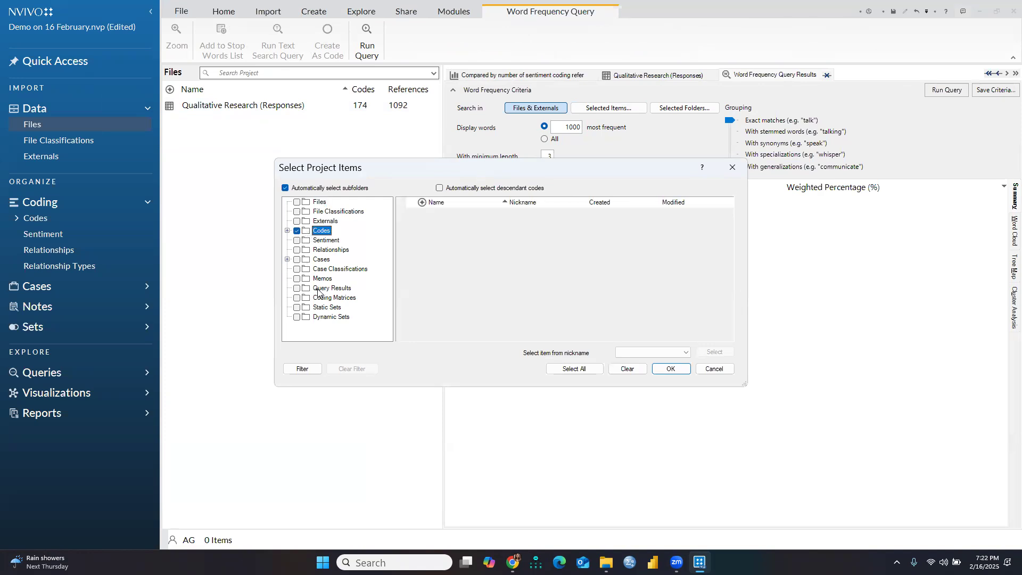
click(297, 261)
click(308, 262)
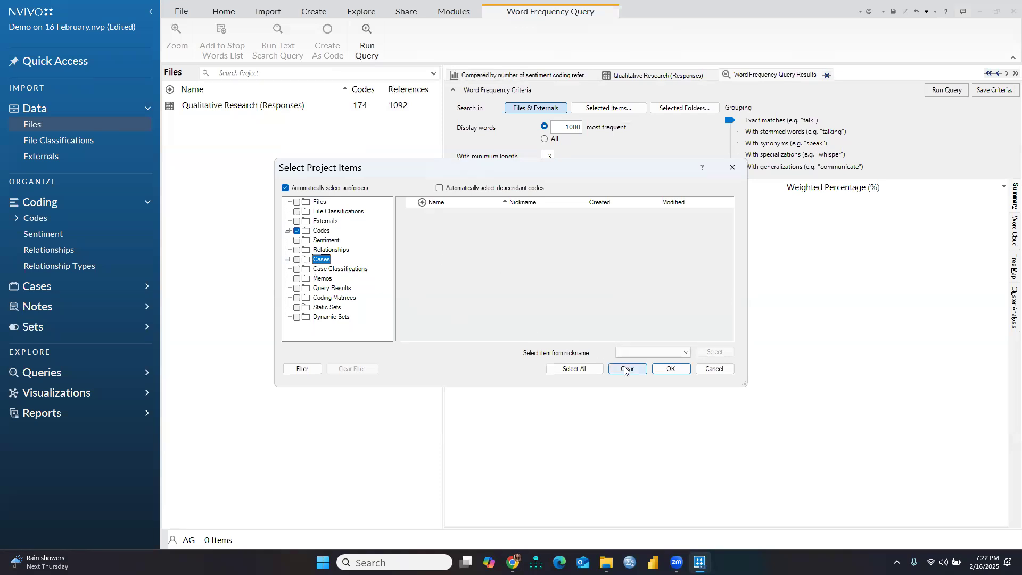
click(729, 174)
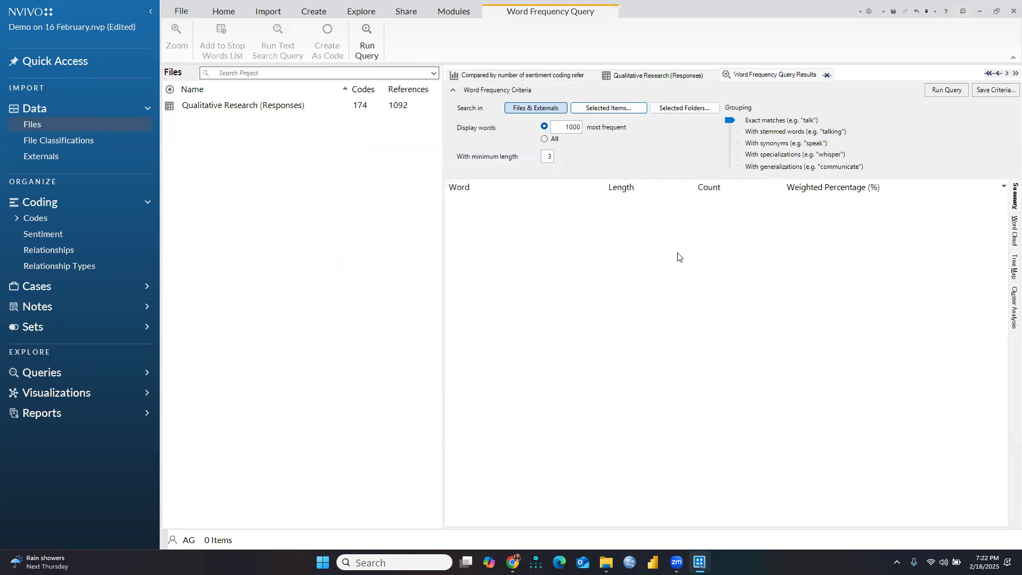
- Create a treemap hierarchy chart of Codes sized by coding references
click(318, 12)
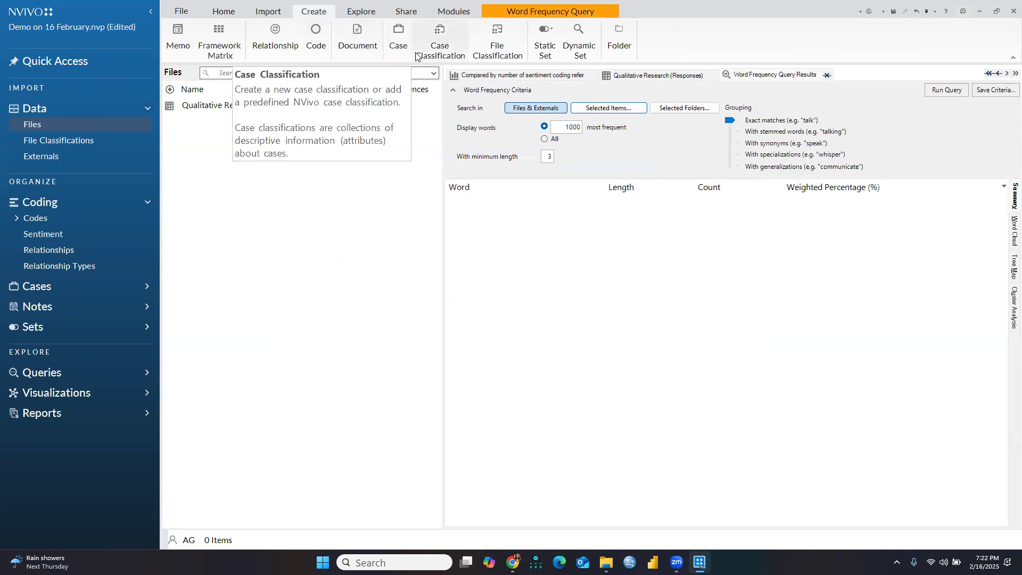
click(361, 12)
click(533, 51)
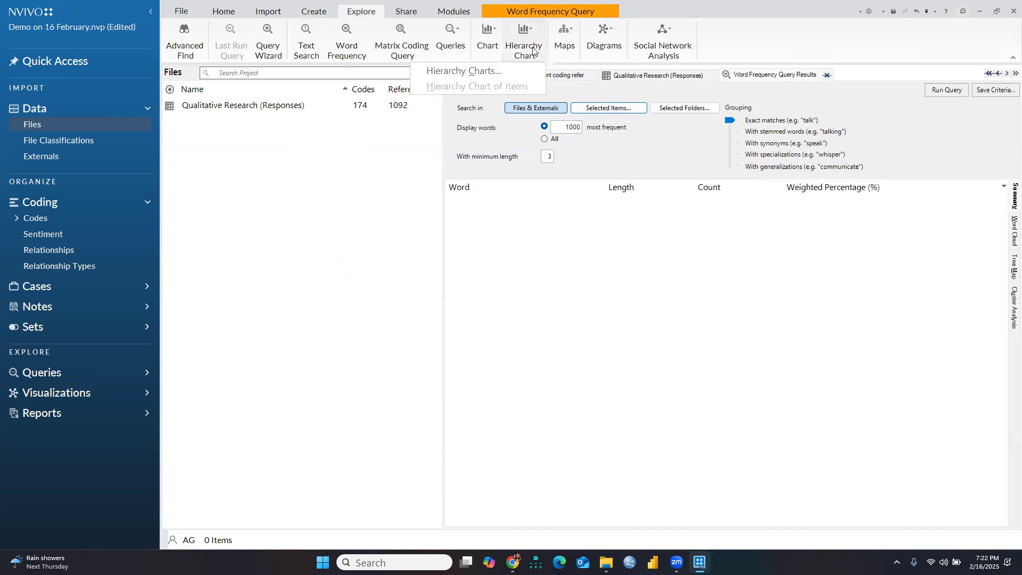
click(478, 72)
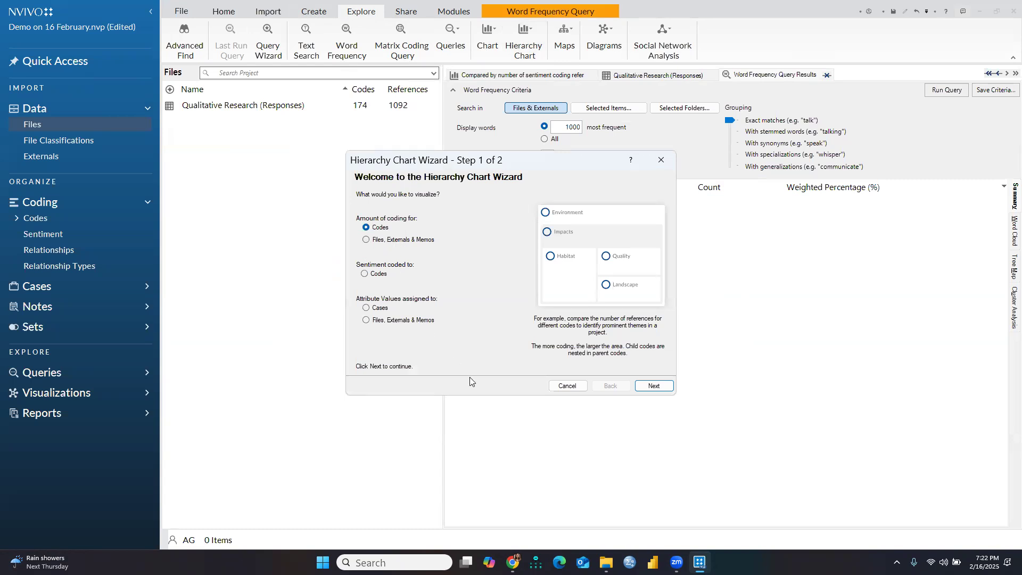
click(655, 386)
click(658, 391)
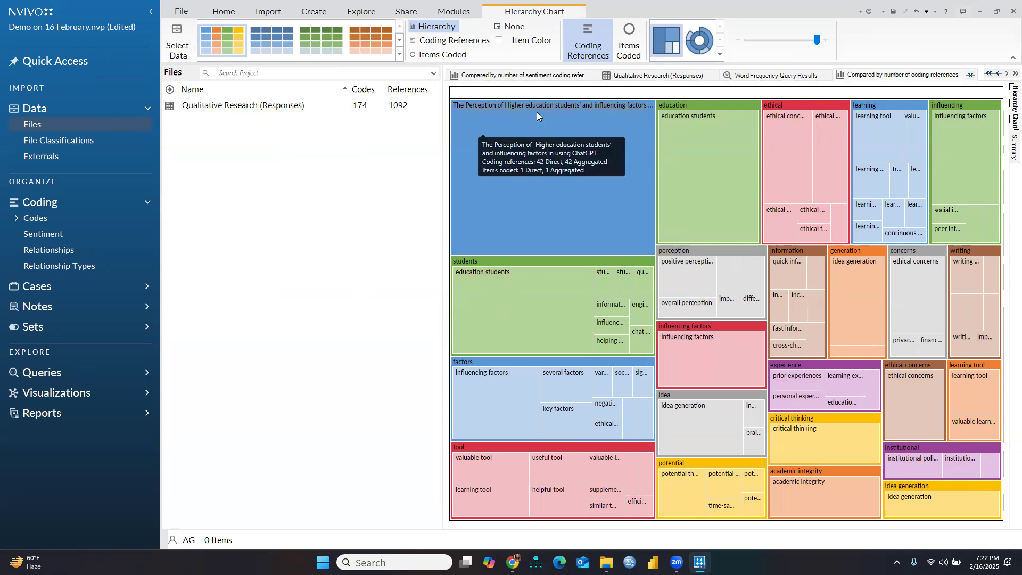
mouse_move(575, 125)
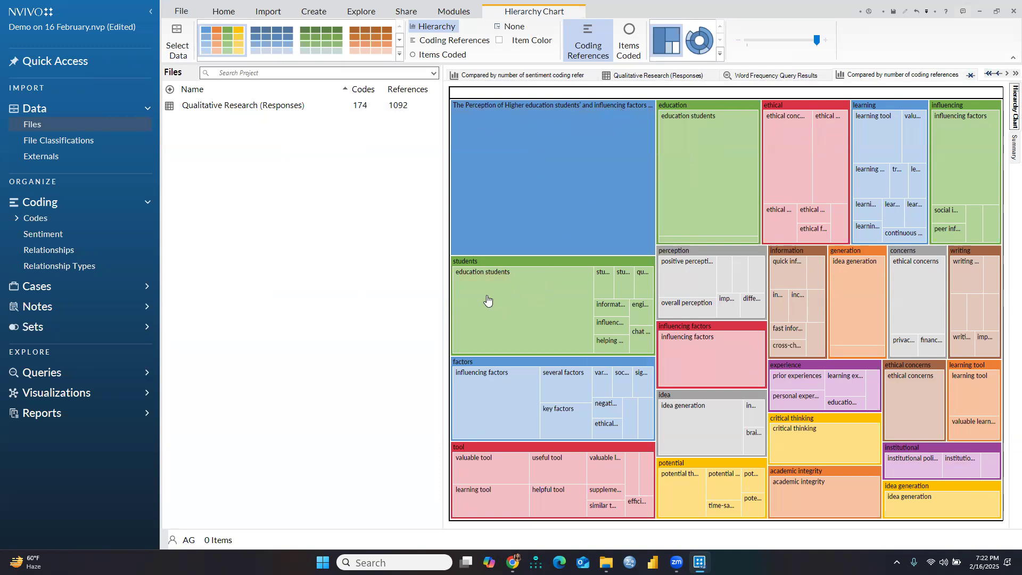
mouse_move(522, 308)
click(697, 42)
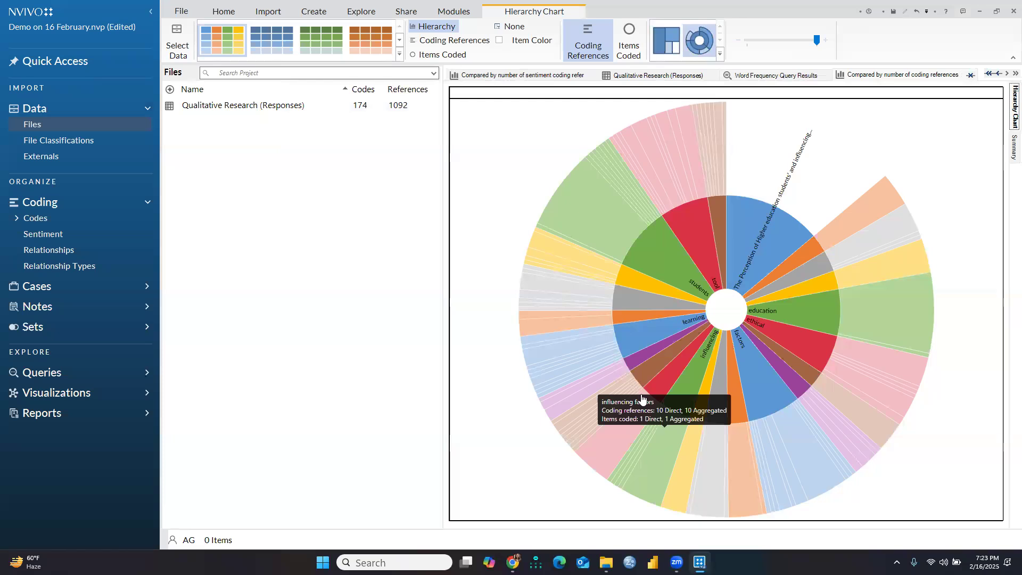
mouse_move(558, 304)
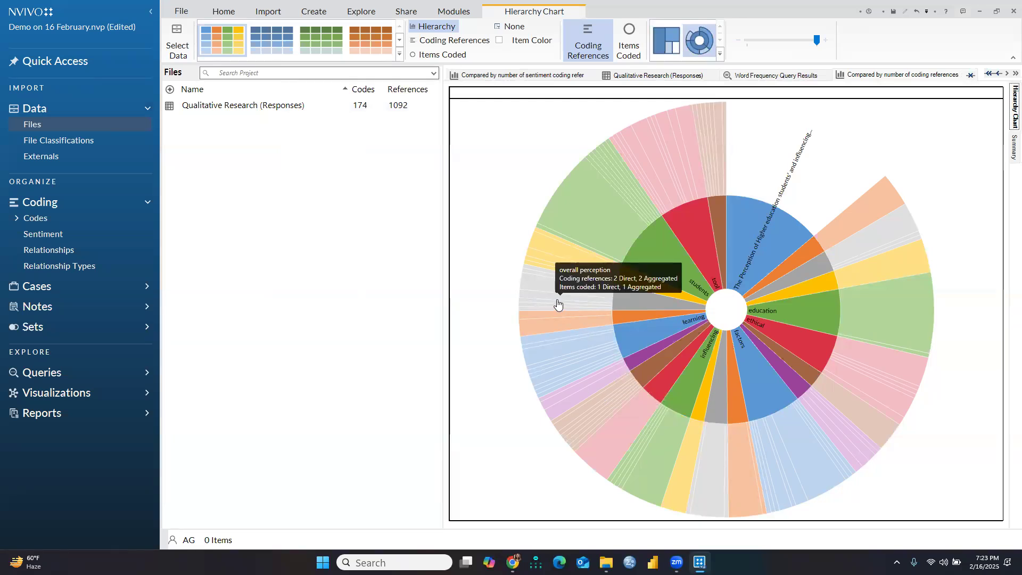
click(666, 47)
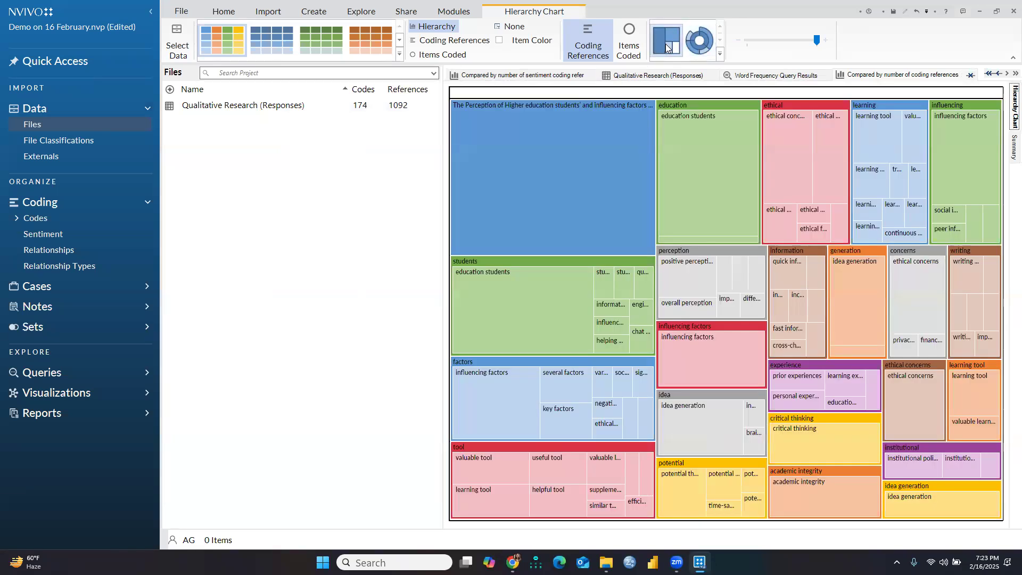
- Preview the blue, green and multicolour treemap schemes, then settle on the orange colour scheme
click(272, 41)
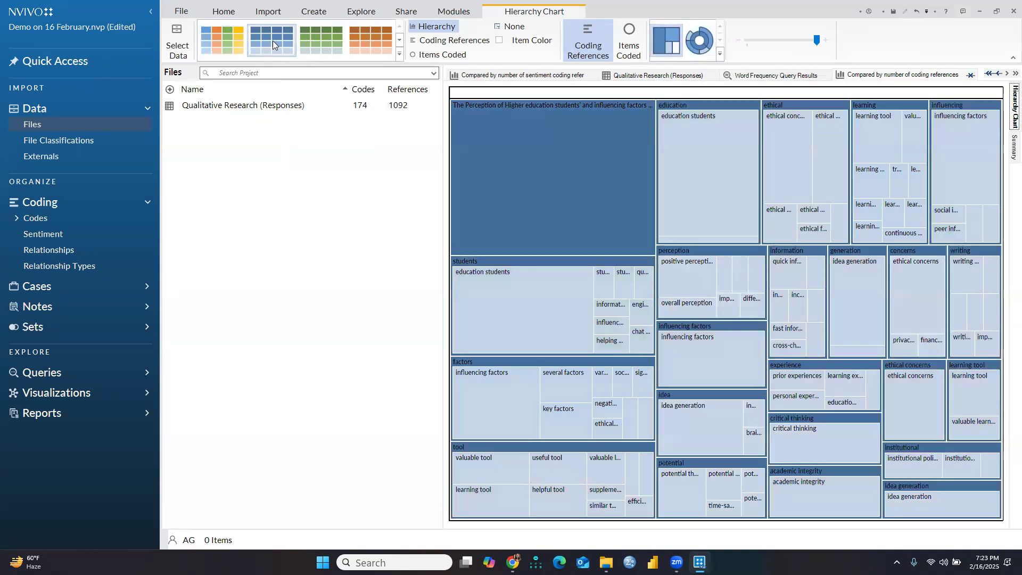
click(316, 40)
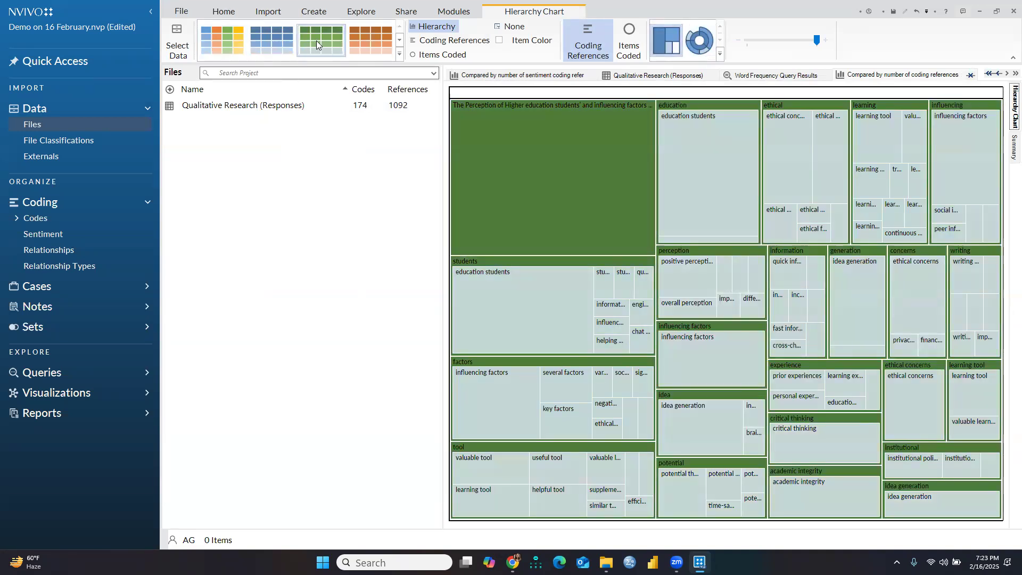
click(375, 38)
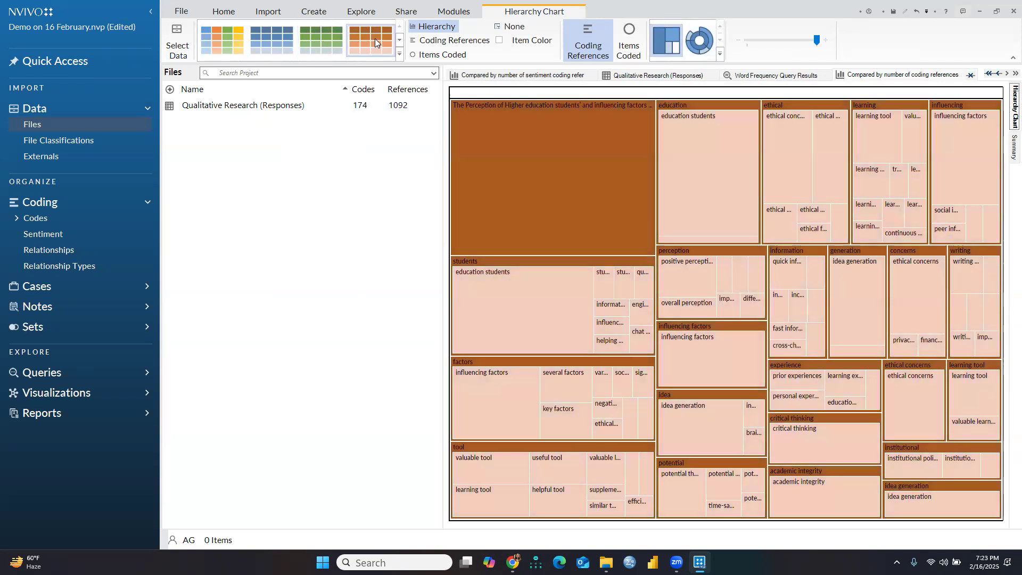
click(210, 49)
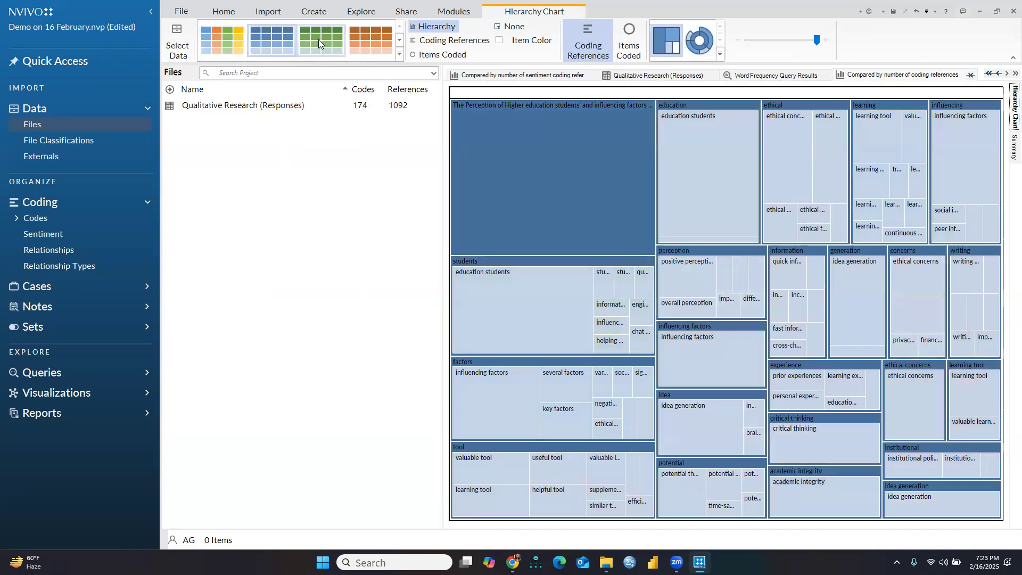
click(381, 38)
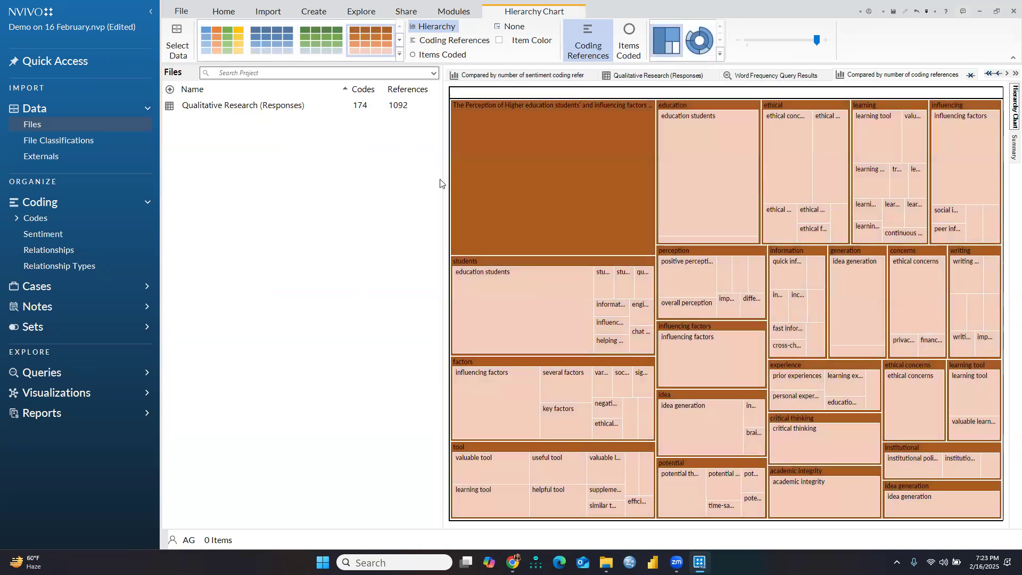